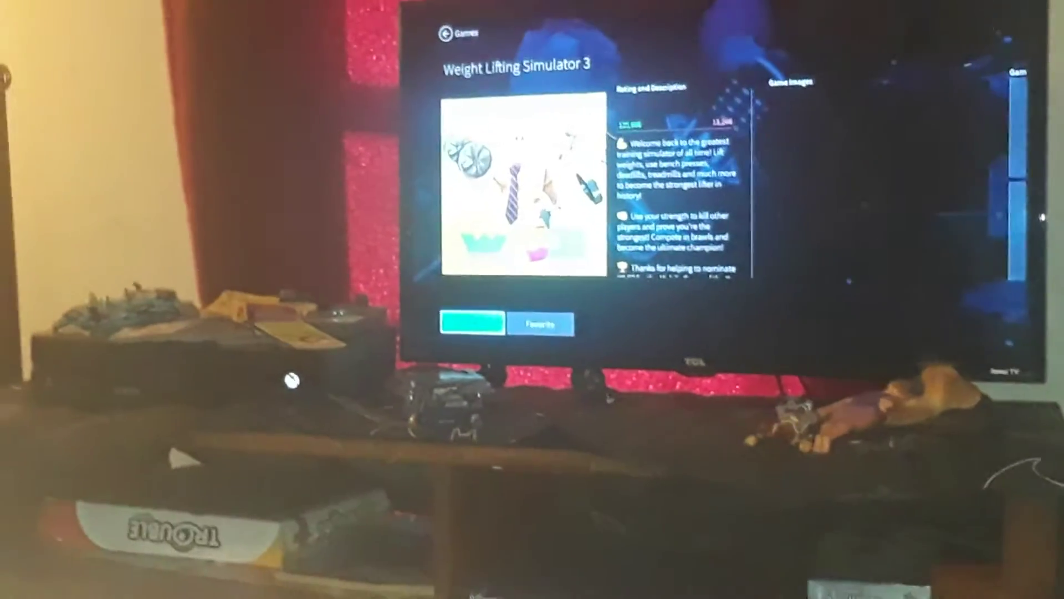
{"action": "key", "text": "Escape"}
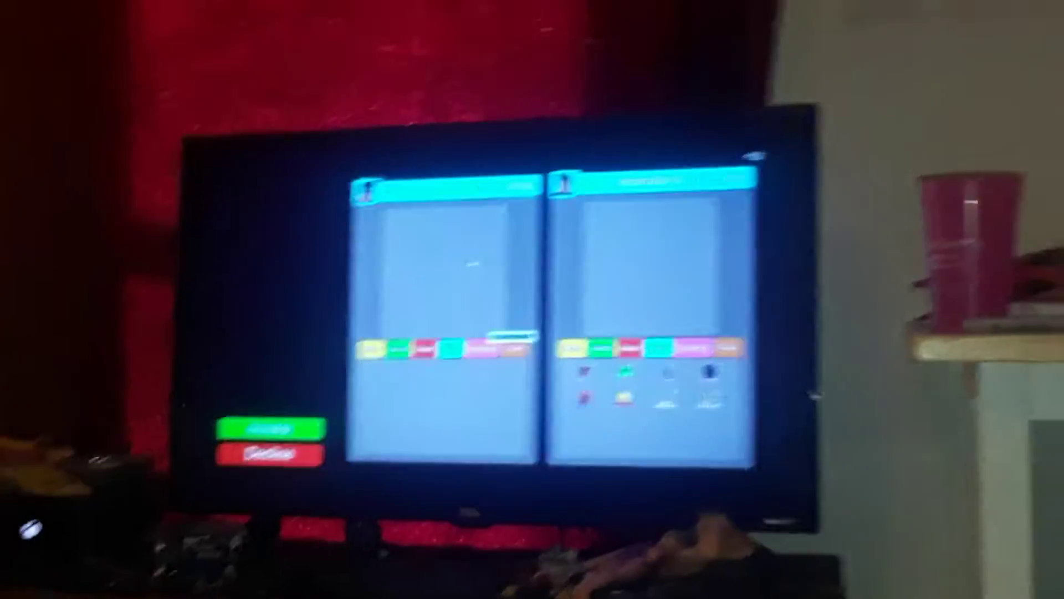
{"action": "key", "text": "Left"}
{"action": "key", "text": "Left"}
{"action": "key", "text": "Left"}
{"action": "key", "text": "Left"}
{"action": "key", "text": "Left"}
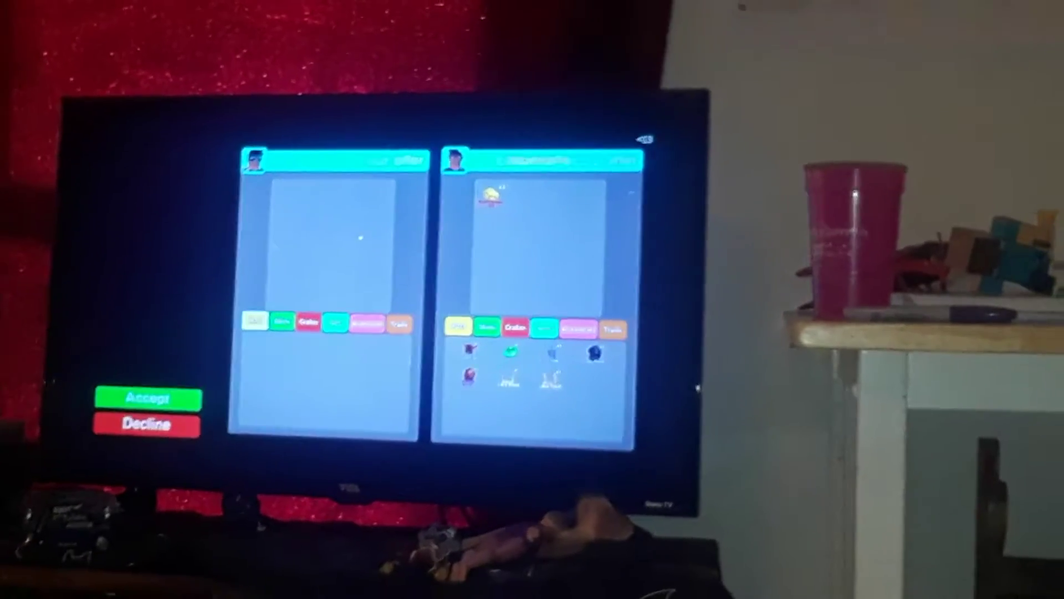
{"action": "key", "text": "Down"}
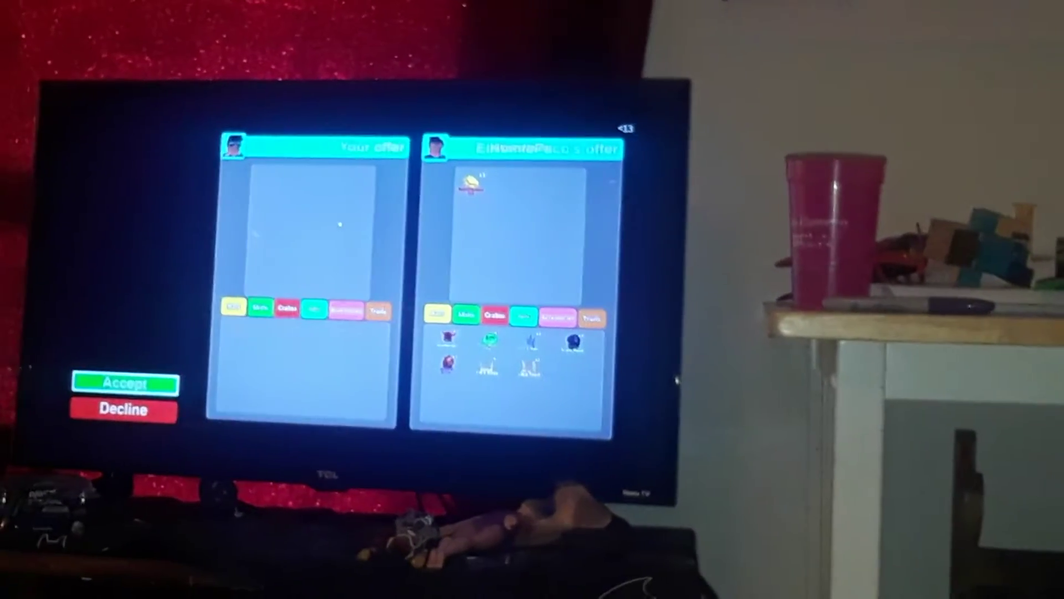
{"action": "key", "text": "Down"}
{"action": "key", "text": "Return"}
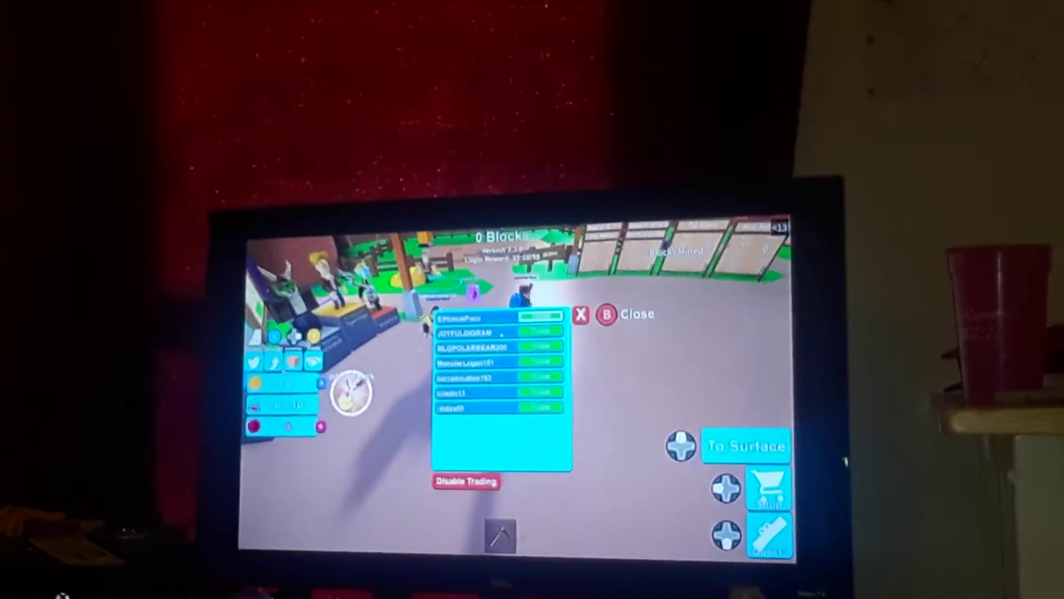
{"action": "key", "text": "Down"}
{"action": "key", "text": "Down"}
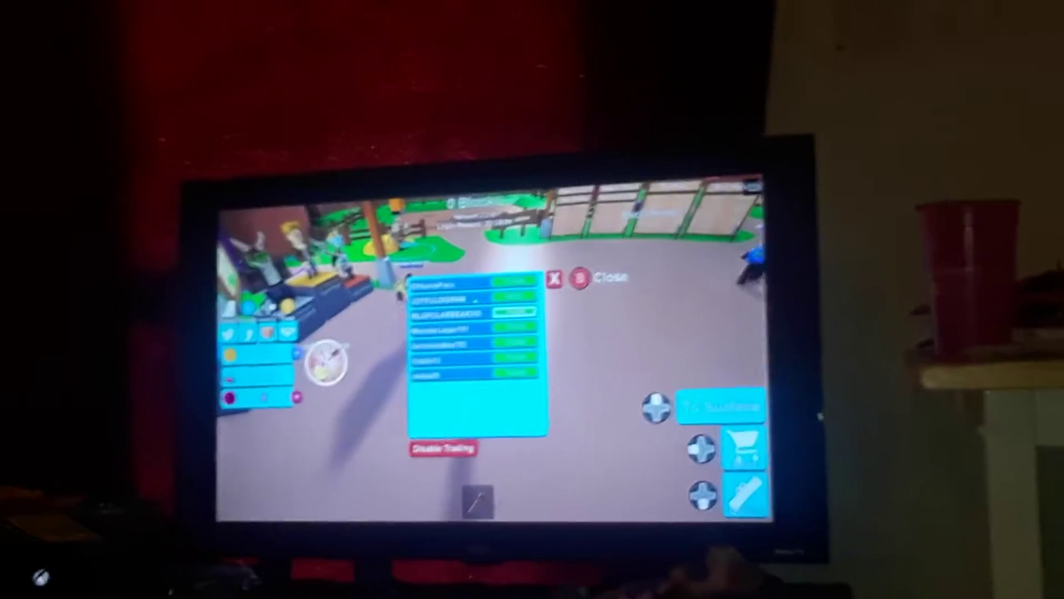
{"action": "key", "text": "Down"}
{"action": "key", "text": "Down"}
{"action": "key", "text": "Down"}
{"action": "key", "text": "Down"}
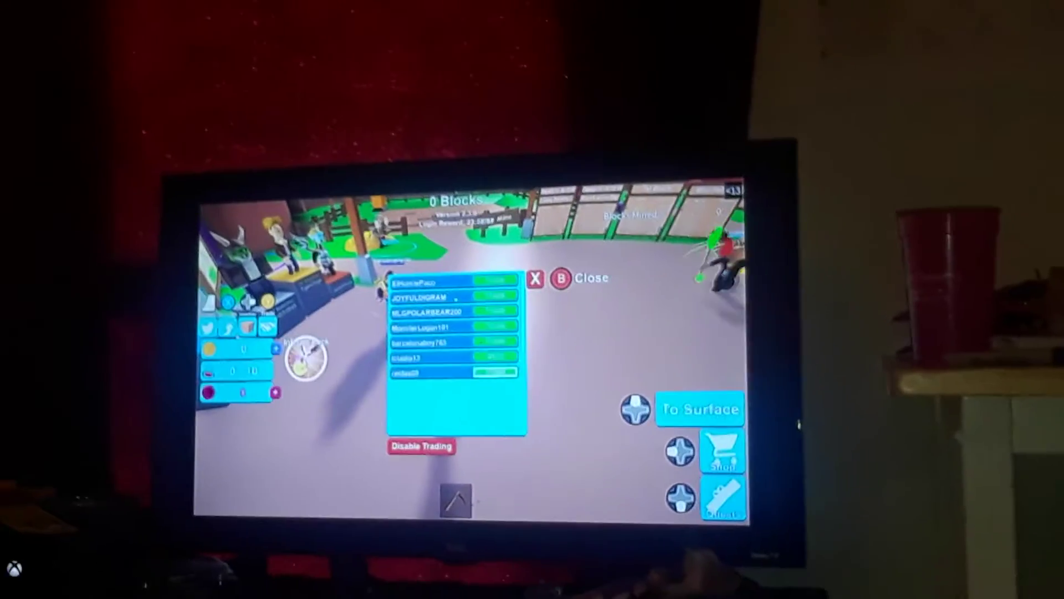
{"action": "key", "text": "Return"}
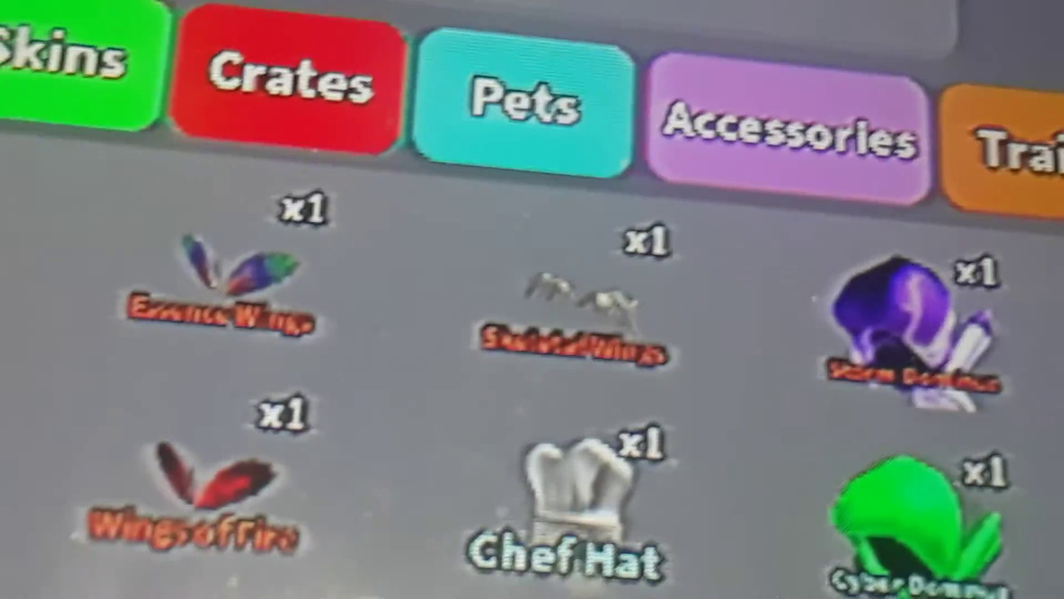
{"action": "key", "text": "Down"}
{"action": "key", "text": "Down"}
{"action": "key", "text": "Down"}
{"action": "key", "text": "Down"}
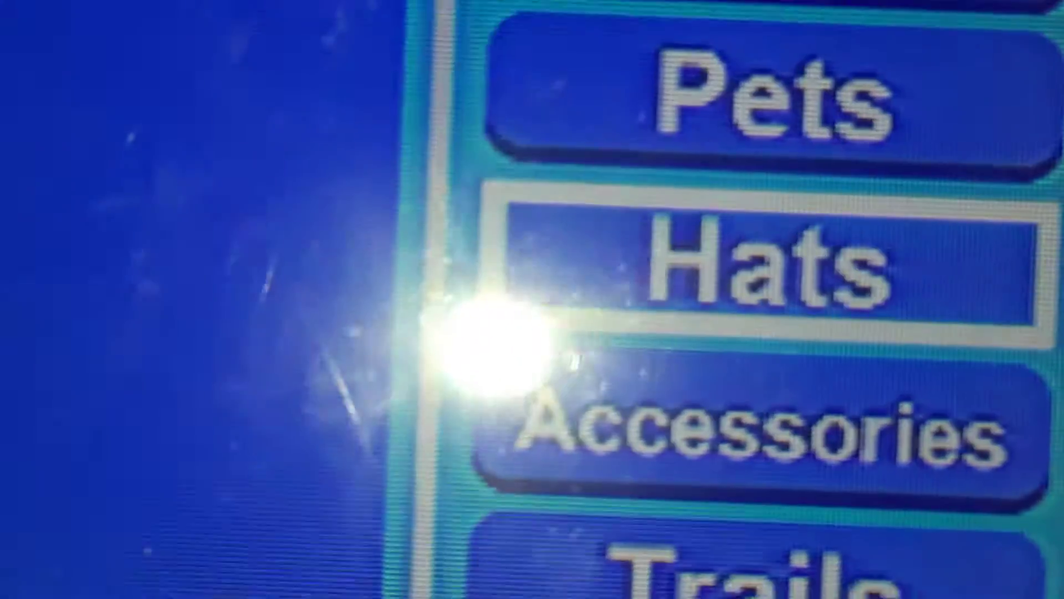
{"action": "key", "text": "Return"}
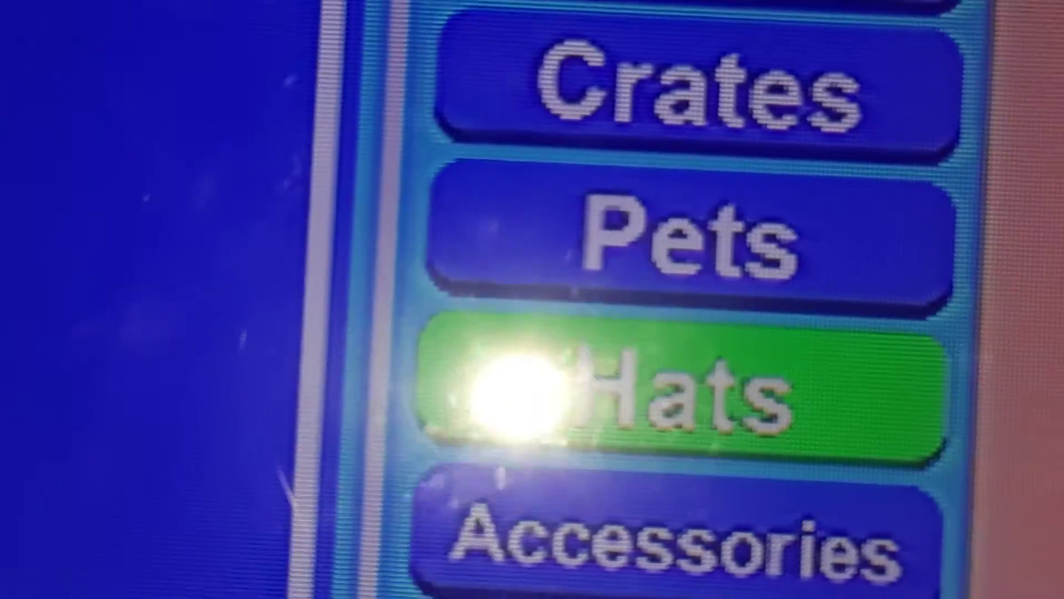